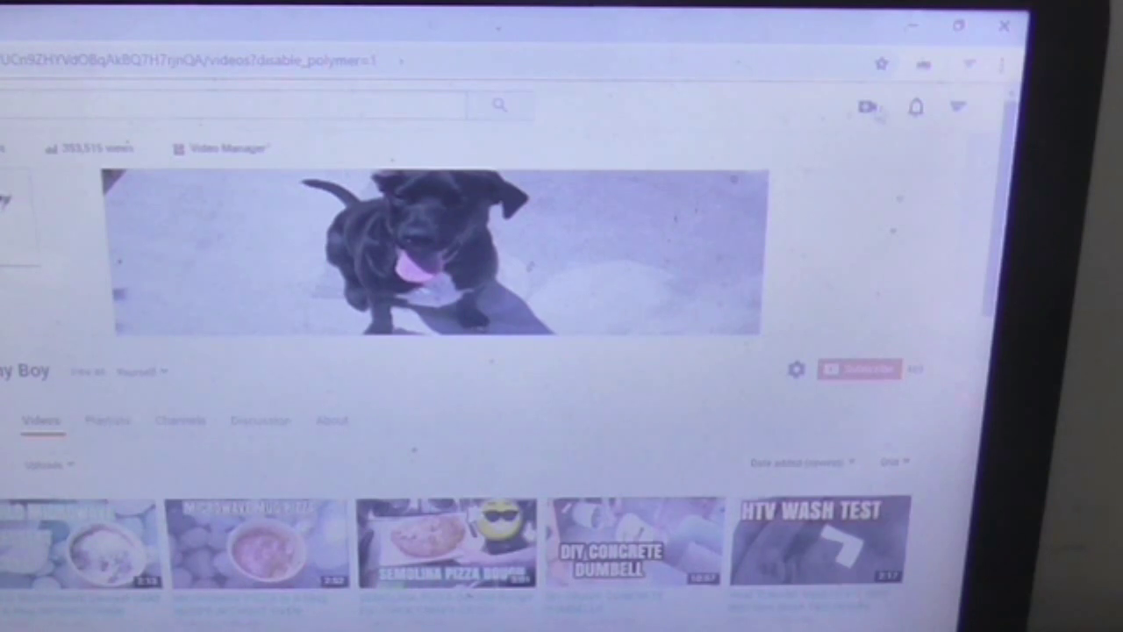
Choose Upload video from the camera icon's menu to begin a new upload
left_click(866, 110)
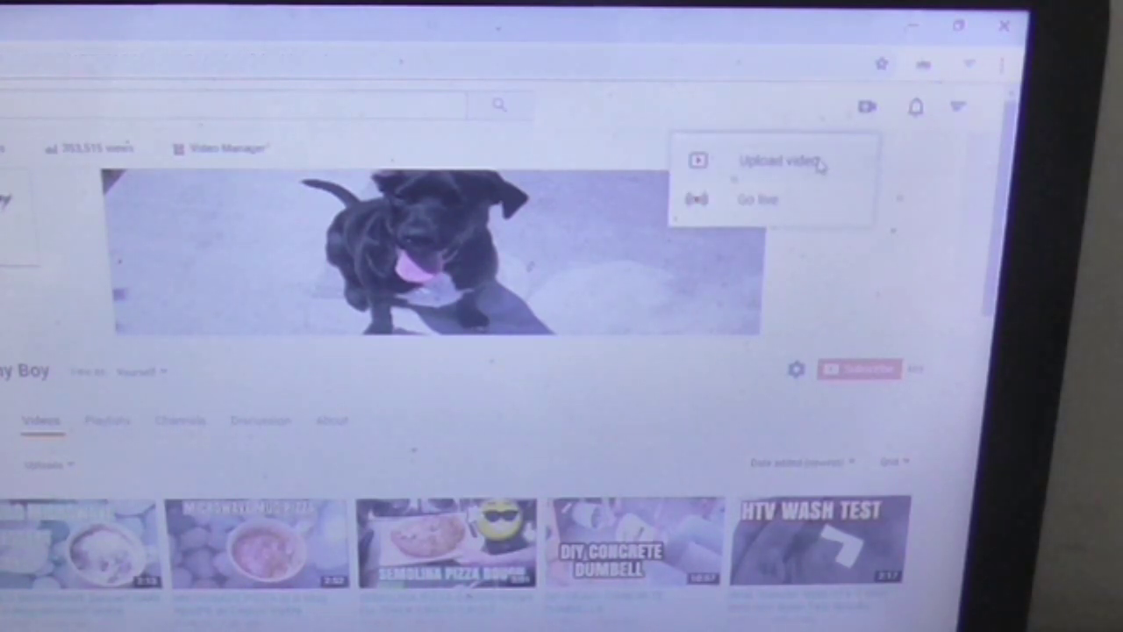
left_click(819, 165)
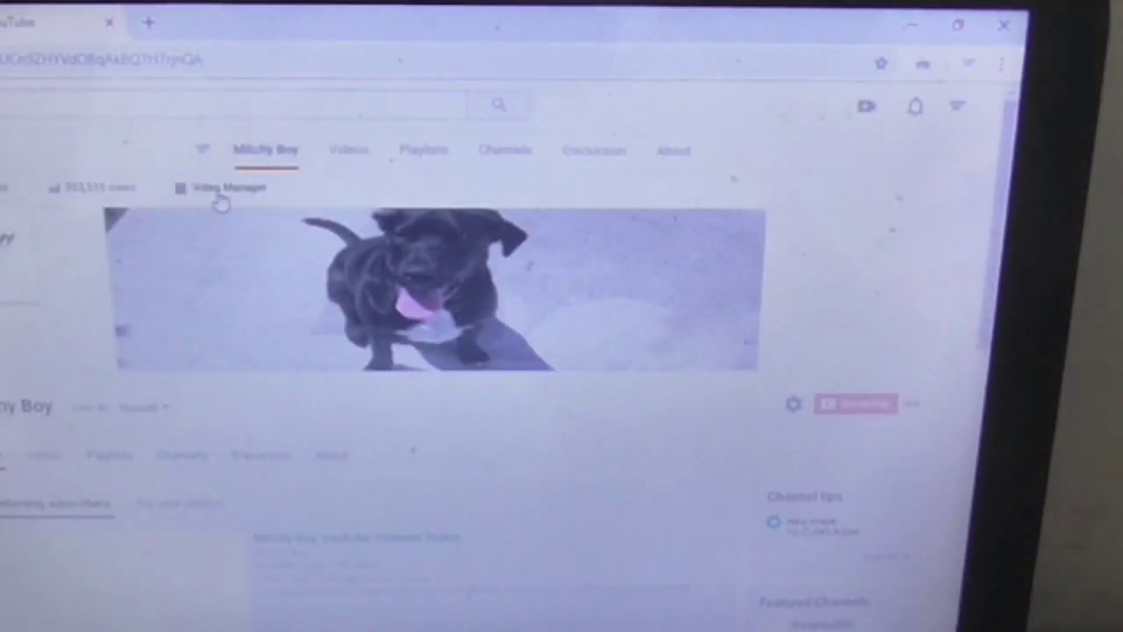
scroll(220, 203, "down", 1)
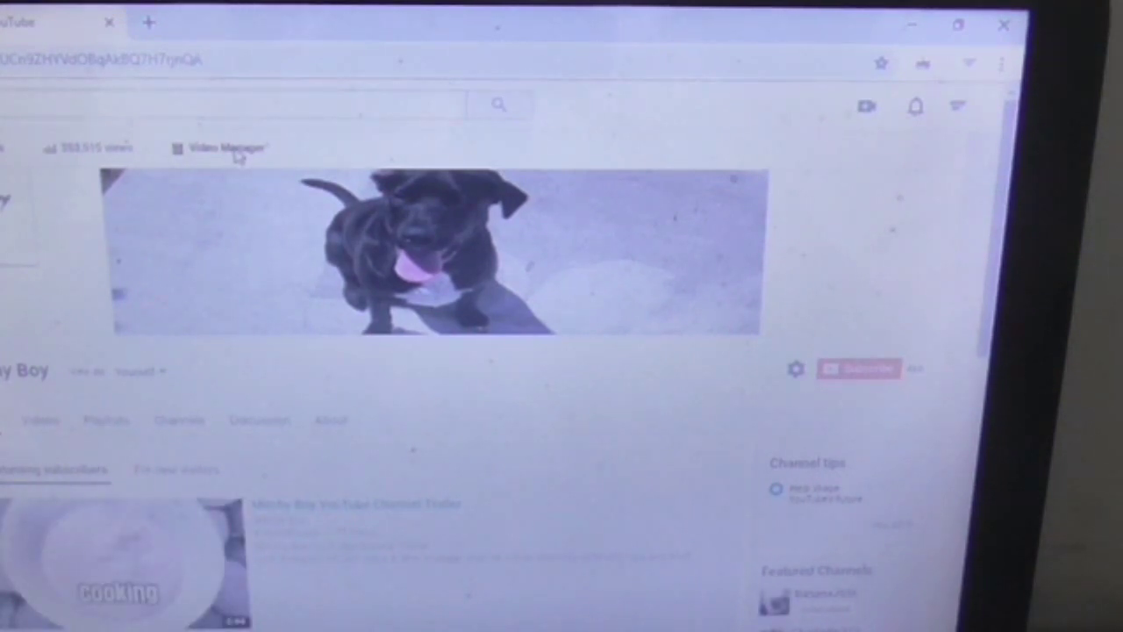
Open Video Manager to find the untitled draft at 0% on top
left_click(237, 156)
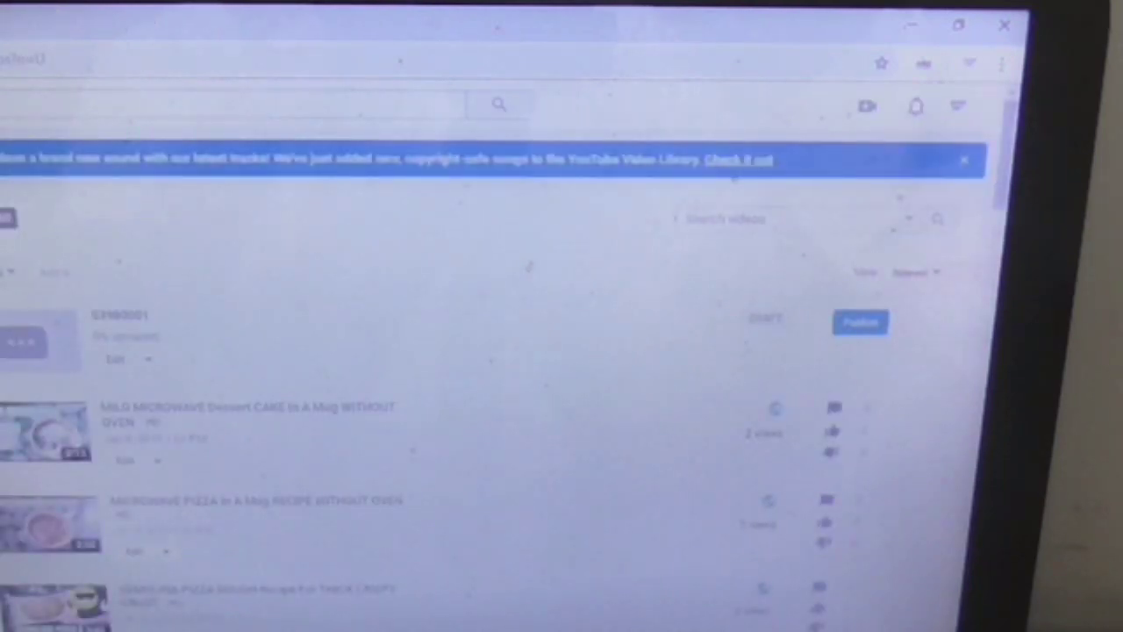
Close the Chrome window, returning to the Windows desktop
left_click(912, 26)
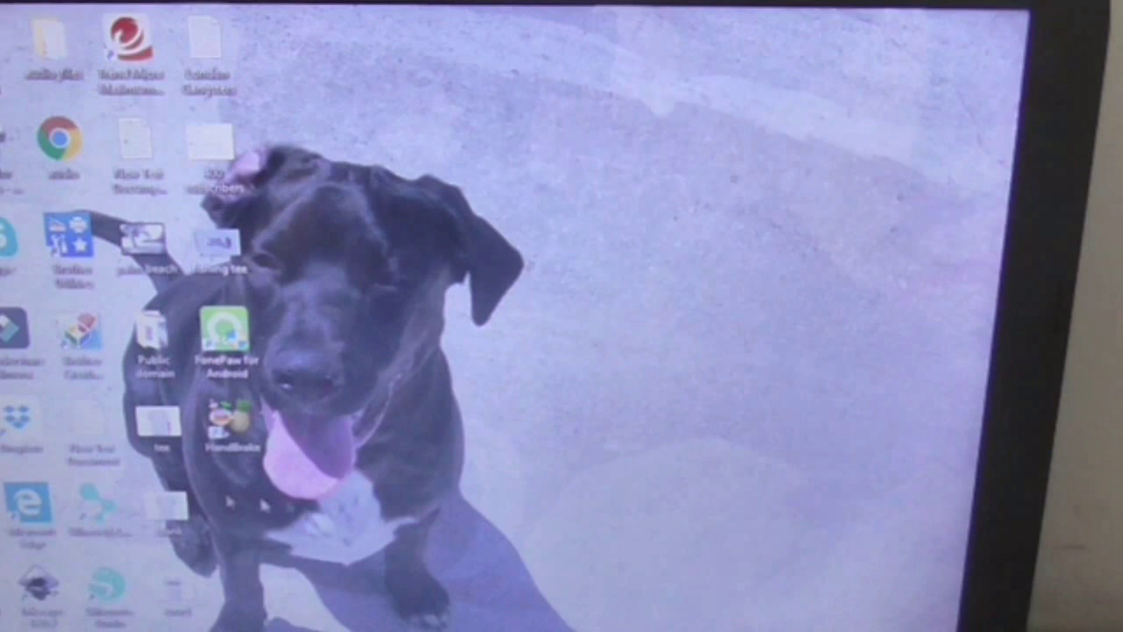